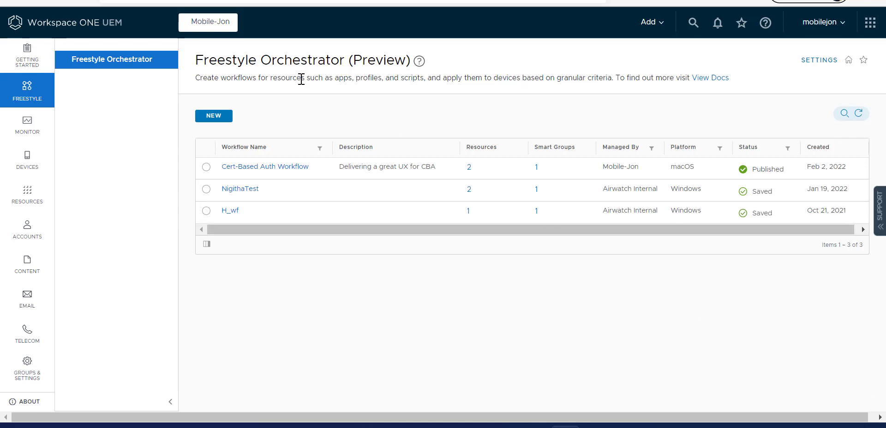
# Step: Create a new Freestyle workflow named 'DCU' with the description 'DCU Setup and Provisioning'
pyautogui.click(203, 118)
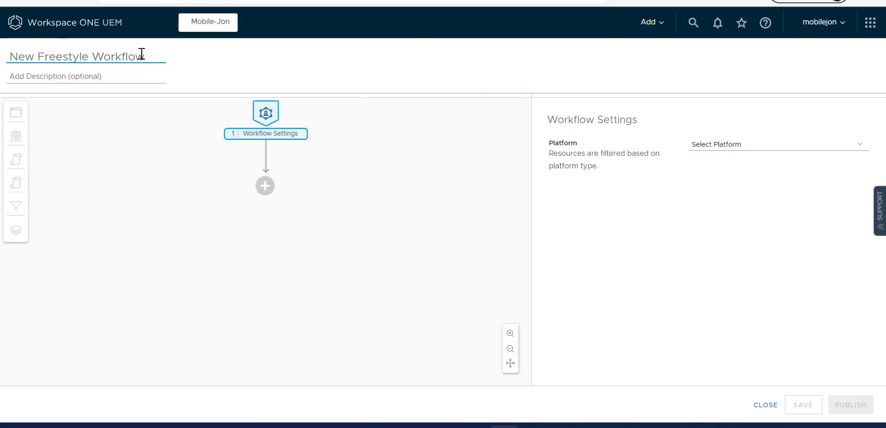
pyautogui.write('DCU')
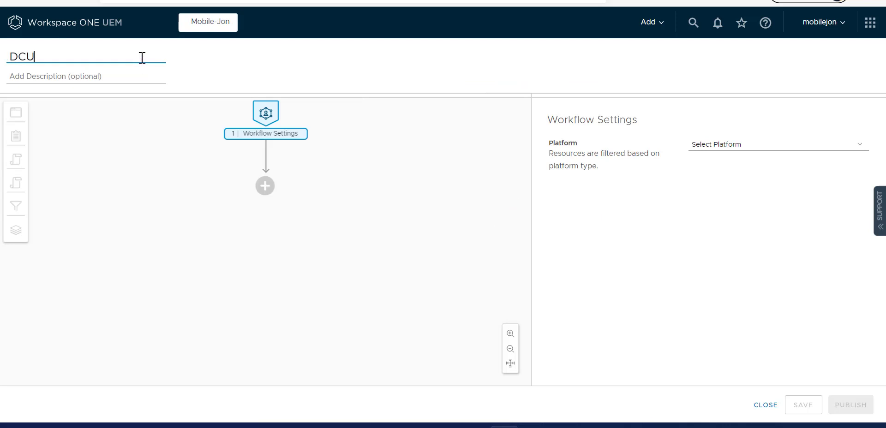
pyautogui.press('Tab')
pyautogui.write('DCU')
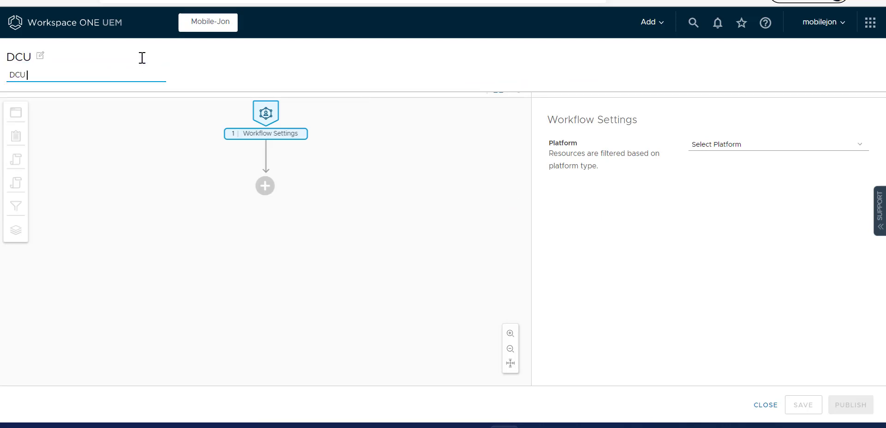
pyautogui.write(' Setup and Provisioning')
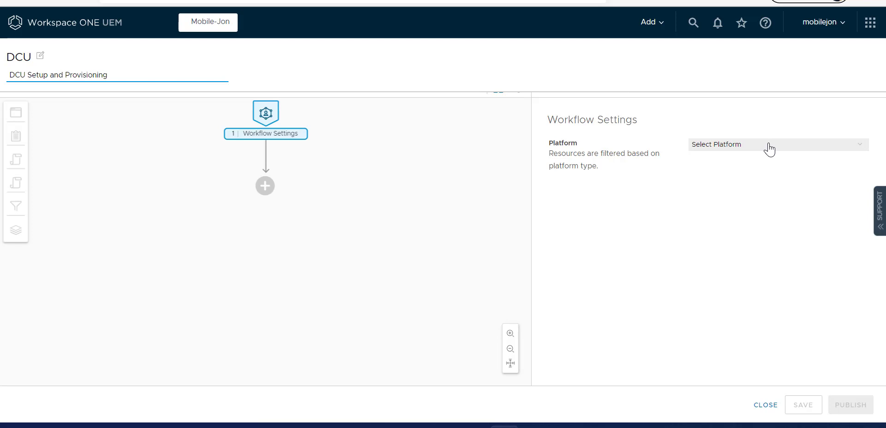
# Step: Set the DCU workflow's platform to Windows and its smart group to All Devices
pyautogui.click(768, 147)
pyautogui.click(713, 175)
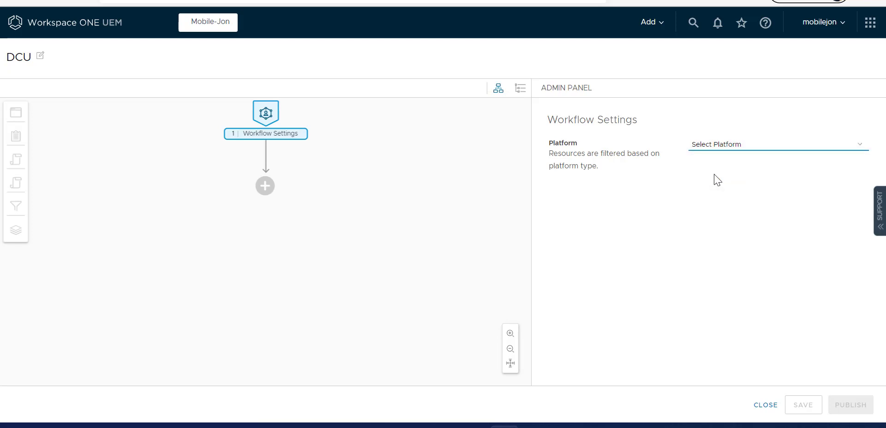
pyautogui.click(740, 237)
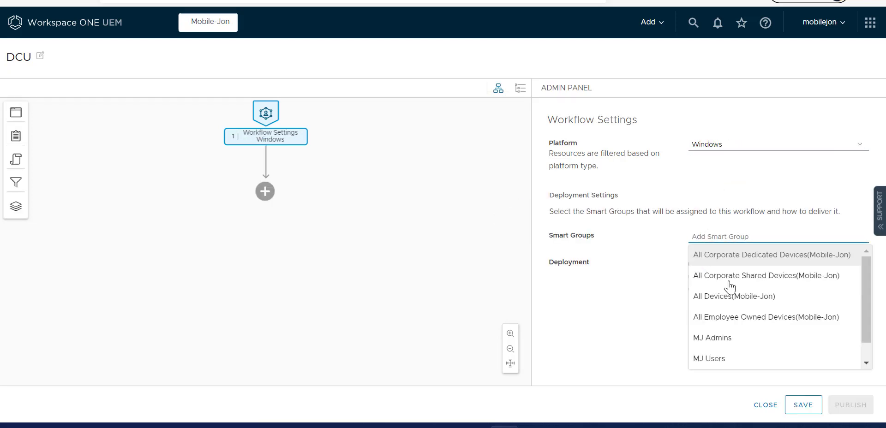
pyautogui.click(731, 305)
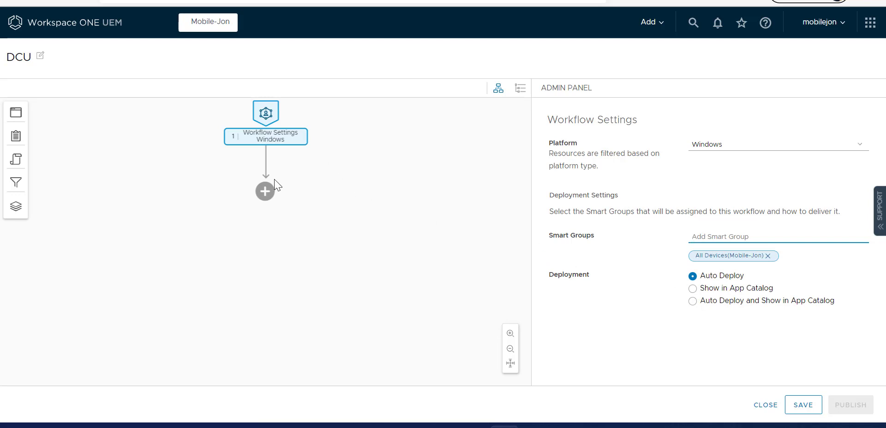
# Step: Add an Application Exists condition step to the workflow
pyautogui.click(262, 193)
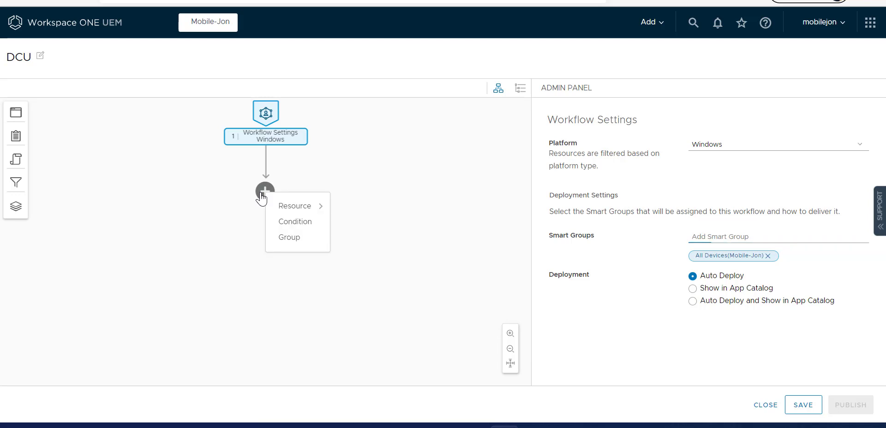
pyautogui.click(310, 224)
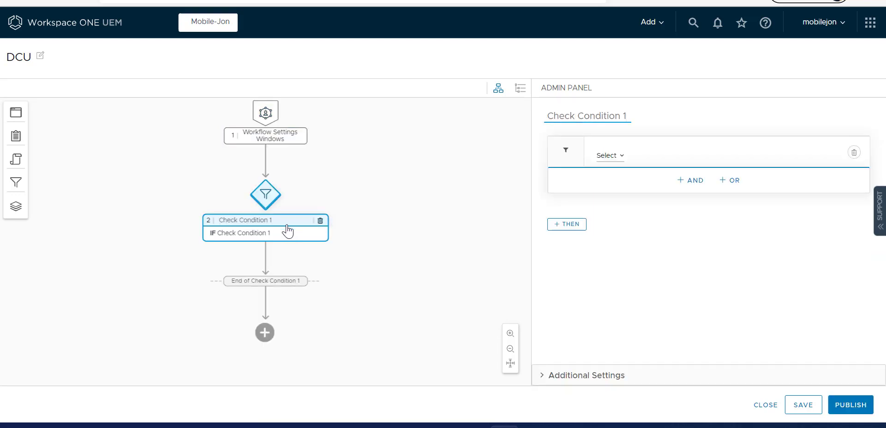
pyautogui.click(603, 158)
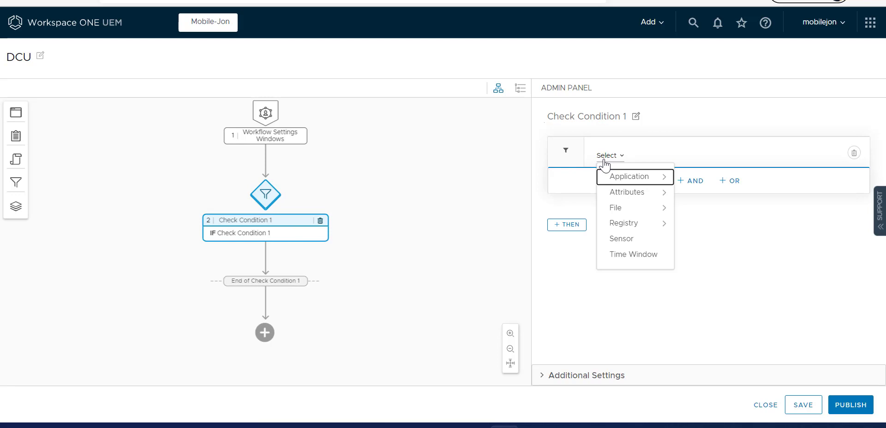
pyautogui.click(621, 178)
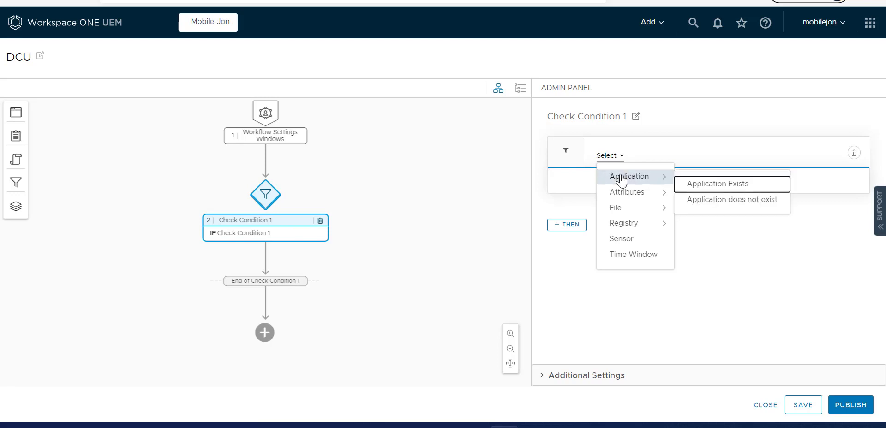
pyautogui.click(716, 184)
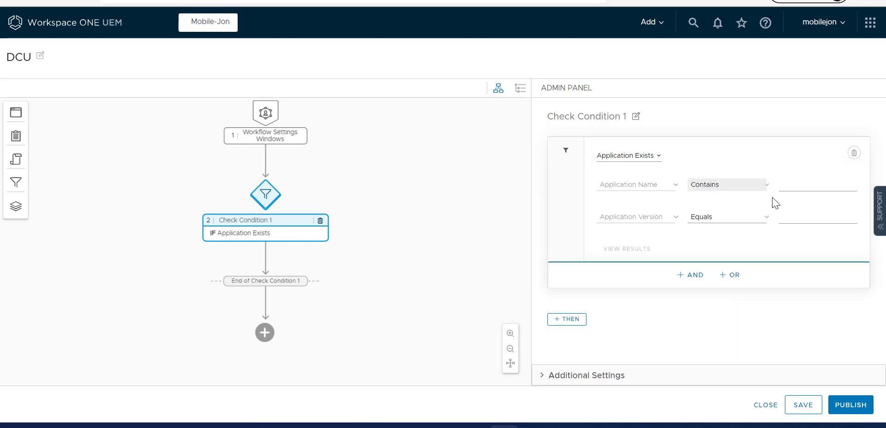
# Step: Set the condition's application name to DellCommandUpdate and its version to 1.0
pyautogui.click(802, 186)
pyautogui.write('DellCommandUpdate')
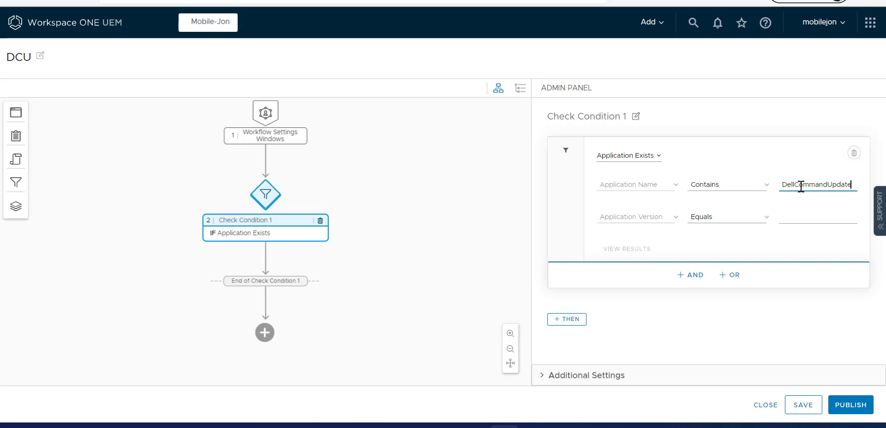
pyautogui.click(788, 223)
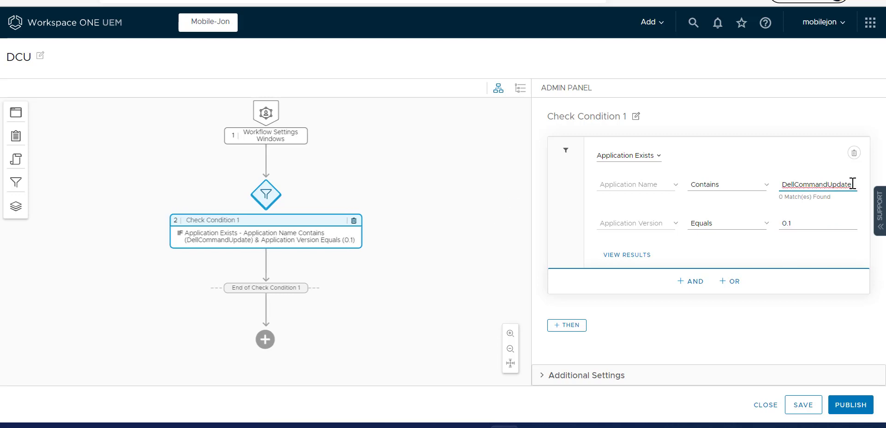
pyautogui.tripleClick(829, 224)
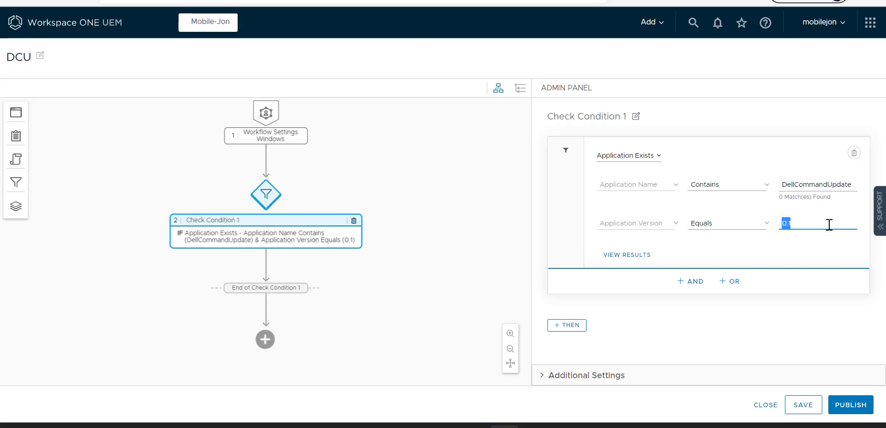
pyautogui.write('1')
pyautogui.click(856, 184)
pyautogui.press('BackSpace')
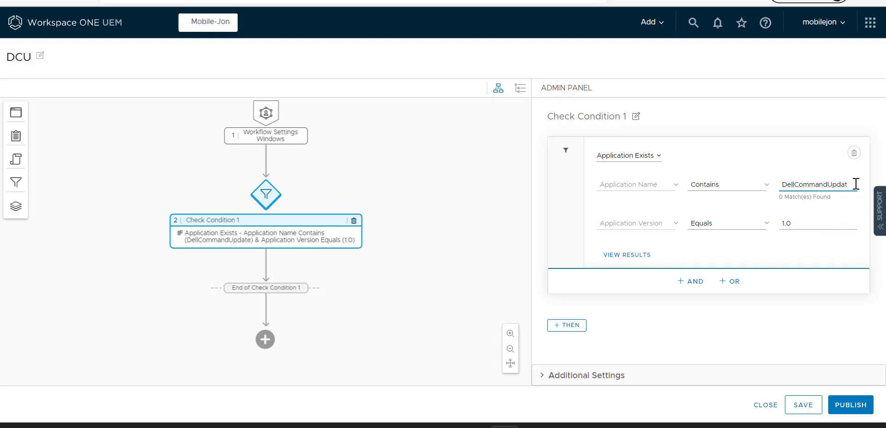
pyautogui.write('e')
# Step: Add a THEN branch to Check Condition 1 that runs the Configure DCU PowerShell script
pyautogui.click(569, 326)
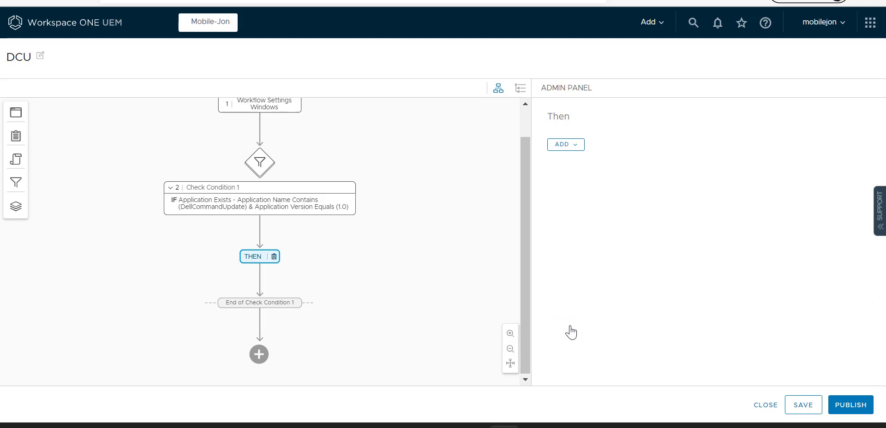
pyautogui.click(573, 145)
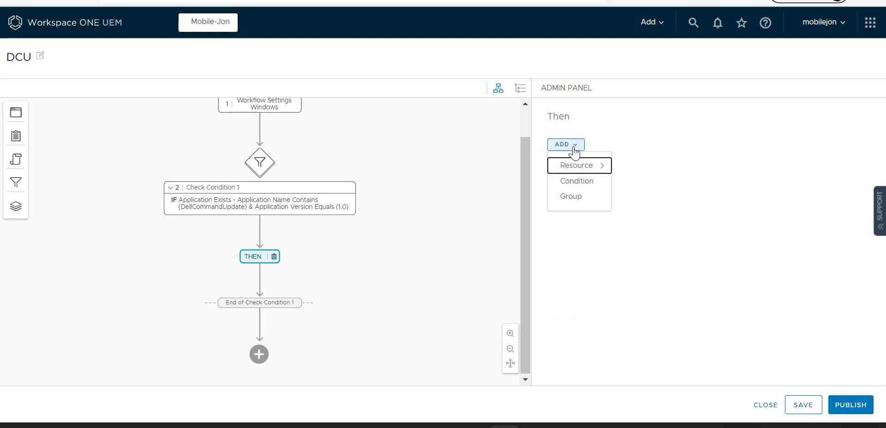
pyautogui.click(606, 169)
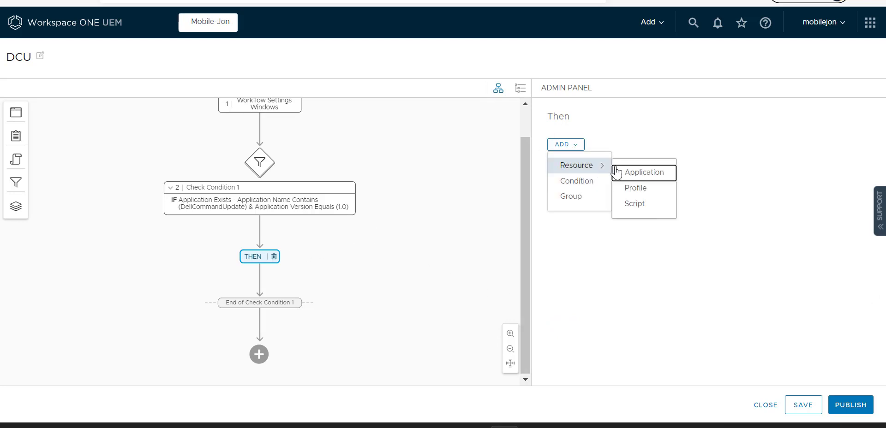
pyautogui.click(635, 203)
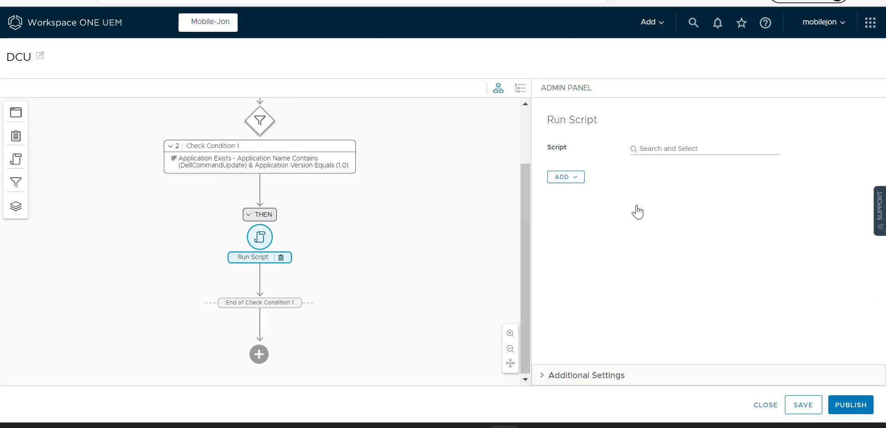
pyautogui.click(669, 149)
pyautogui.click(840, 239)
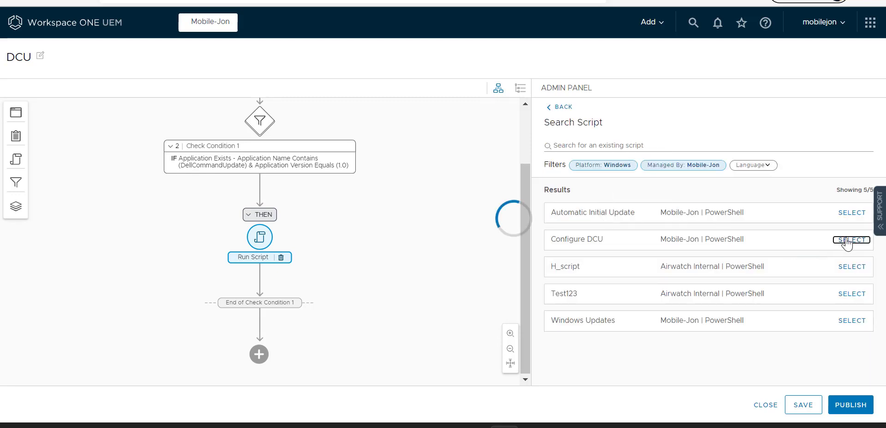
pyautogui.scroll(3, 339, 300)
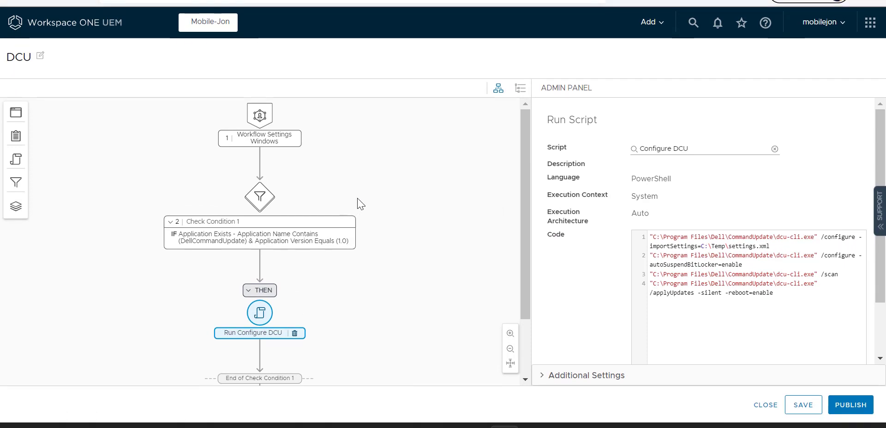
pyautogui.click(263, 199)
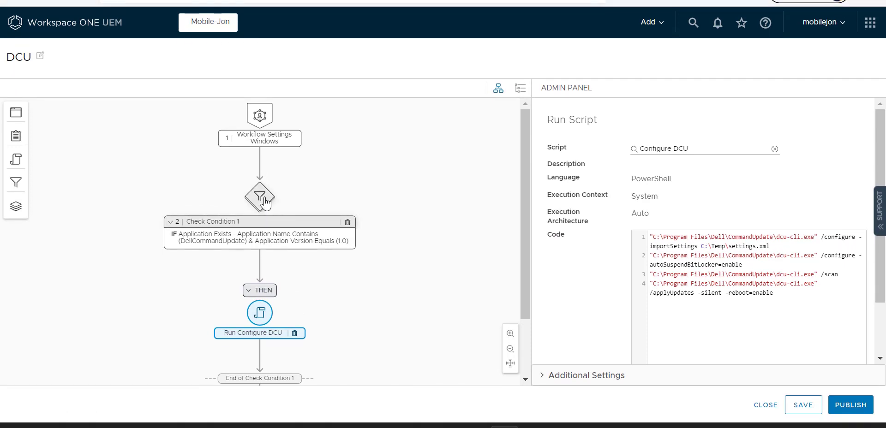
pyautogui.click(247, 293)
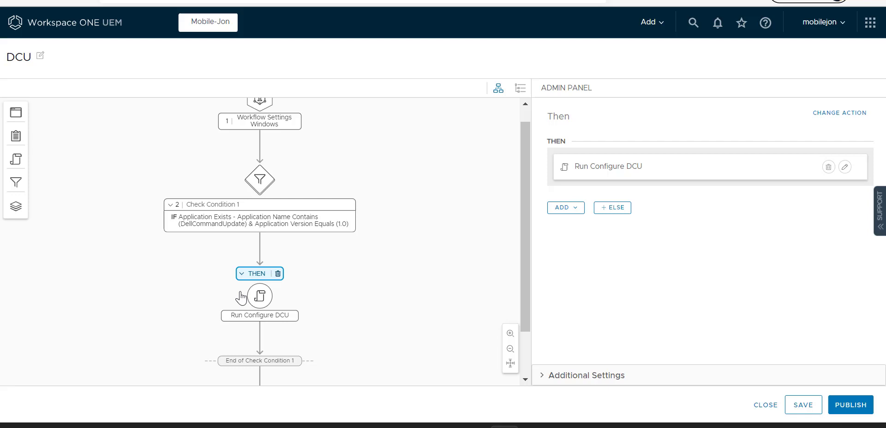
# Step: Add an ELSE branch that installs DellCommandUpdateApp_Setup.exe at the latest available version
pyautogui.click(620, 209)
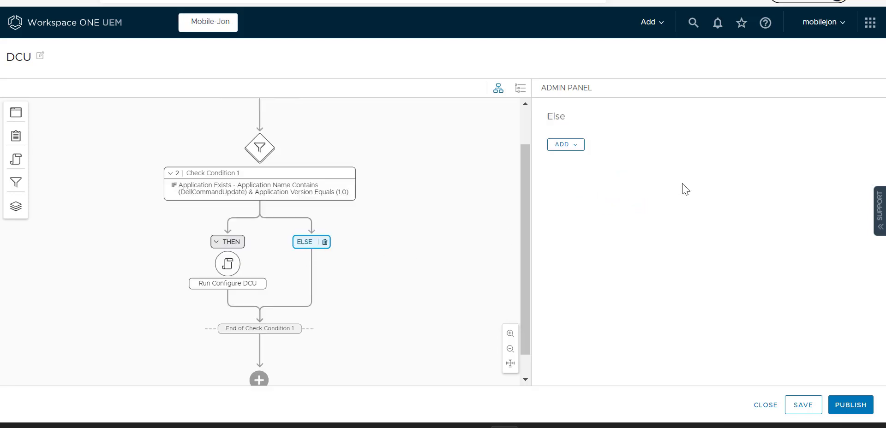
pyautogui.click(576, 146)
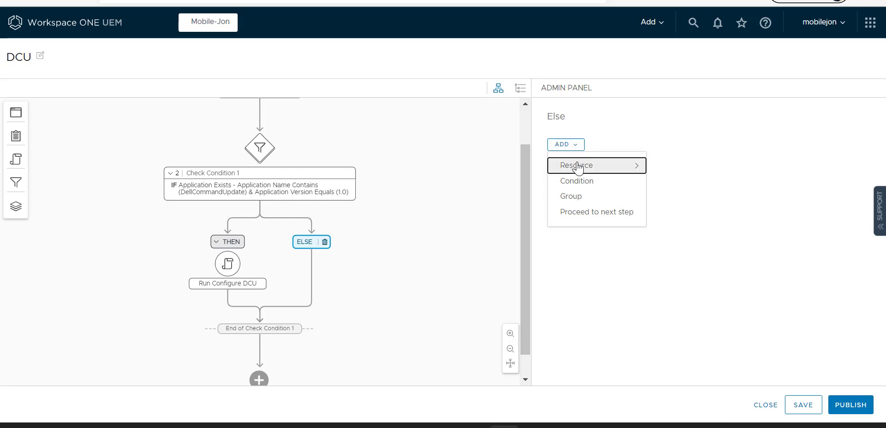
pyautogui.moveTo(578, 167)
pyautogui.click(682, 175)
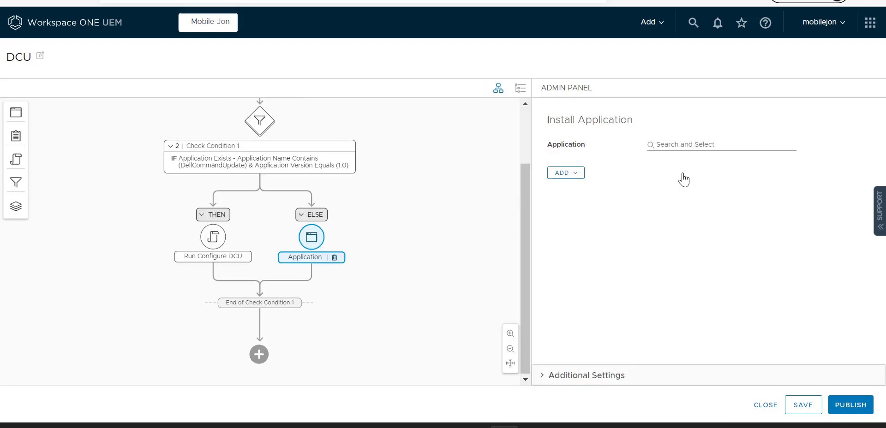
pyautogui.click(686, 145)
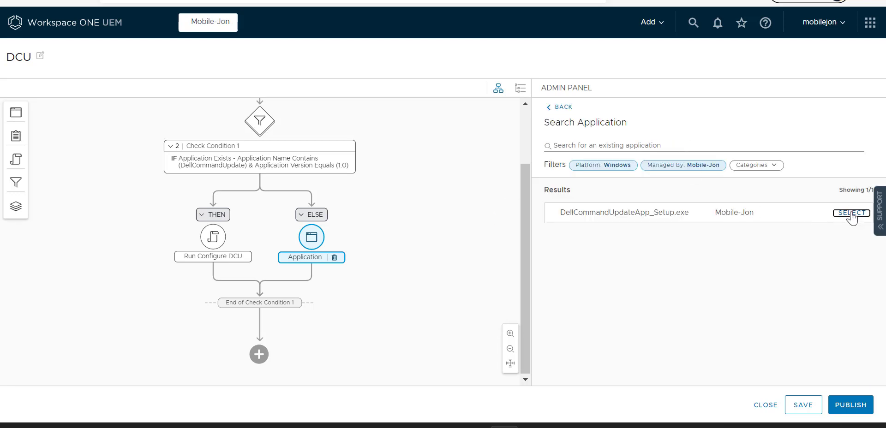
pyautogui.click(851, 214)
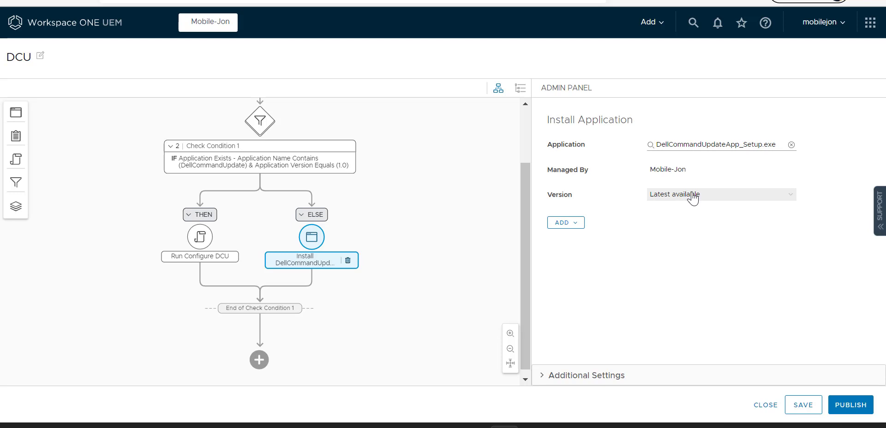
pyautogui.click(575, 226)
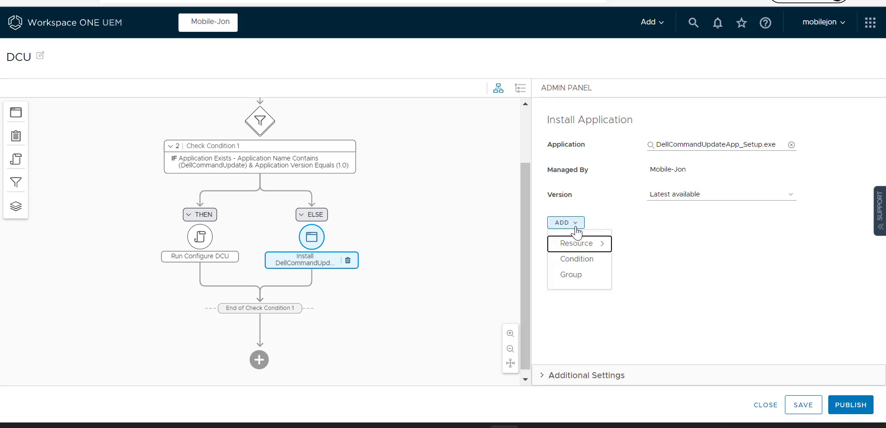
pyautogui.click(576, 244)
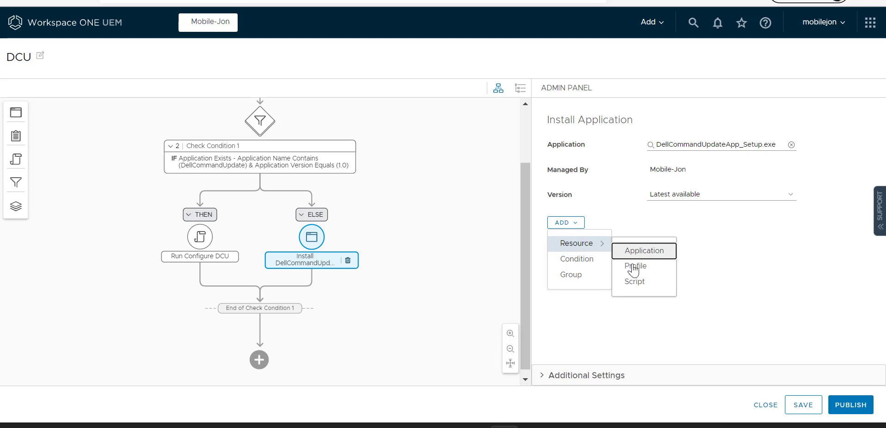
# Step: Follow the ELSE branch's install with a Configure DCU script step
pyautogui.click(635, 282)
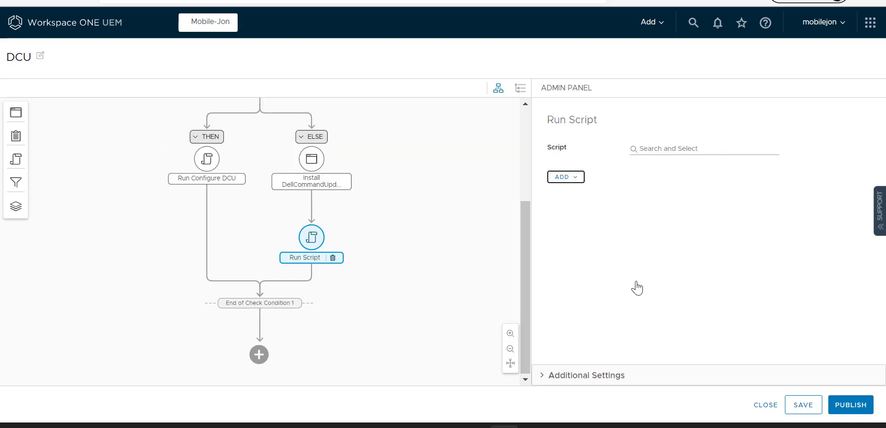
pyautogui.click(680, 144)
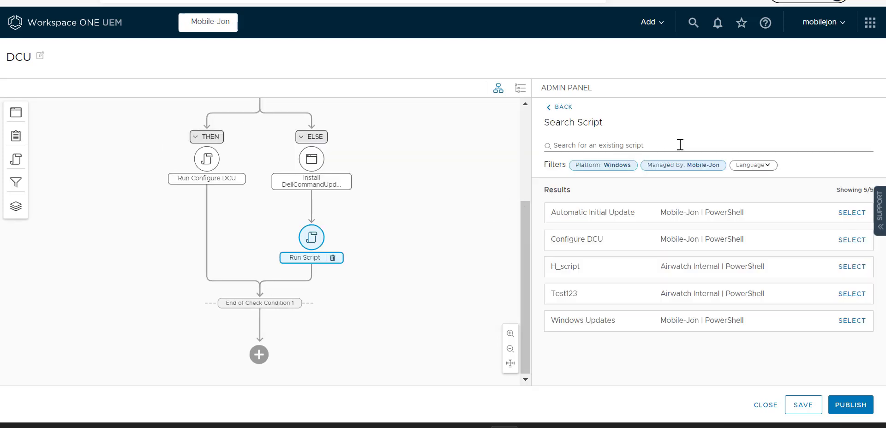
pyautogui.moveTo(839, 240); pyautogui.dragTo(852, 244)
pyautogui.click(852, 245)
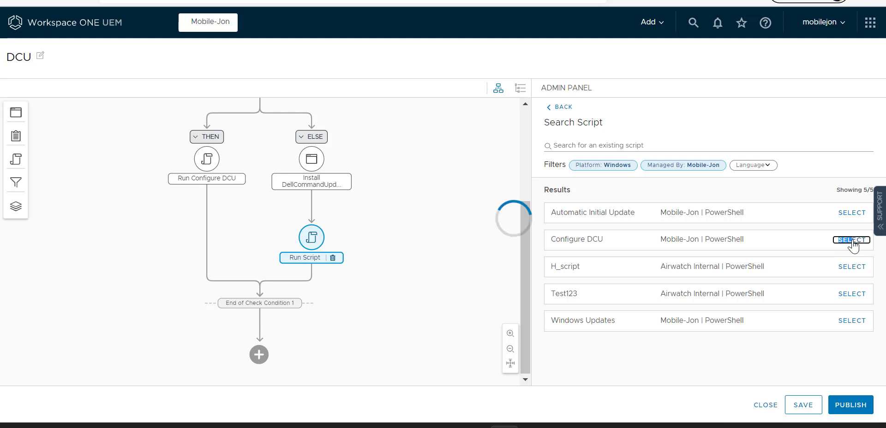
pyautogui.scroll(5, 392, 314)
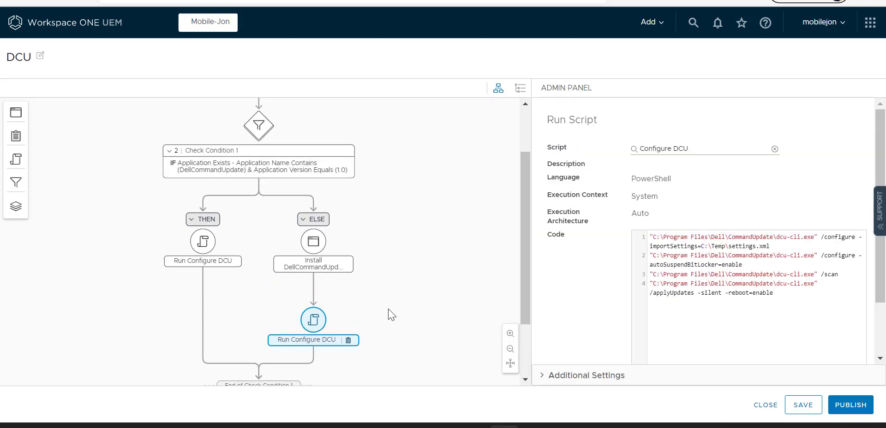
pyautogui.scroll(-2, 391, 315)
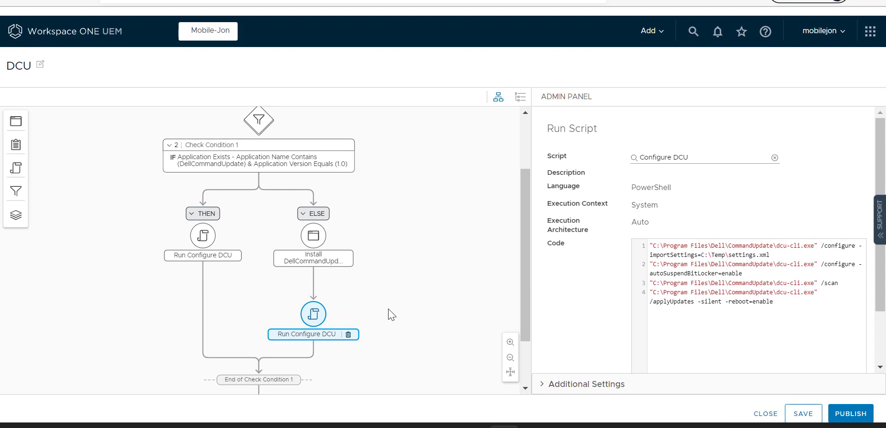
pyautogui.scroll(-3, 392, 315)
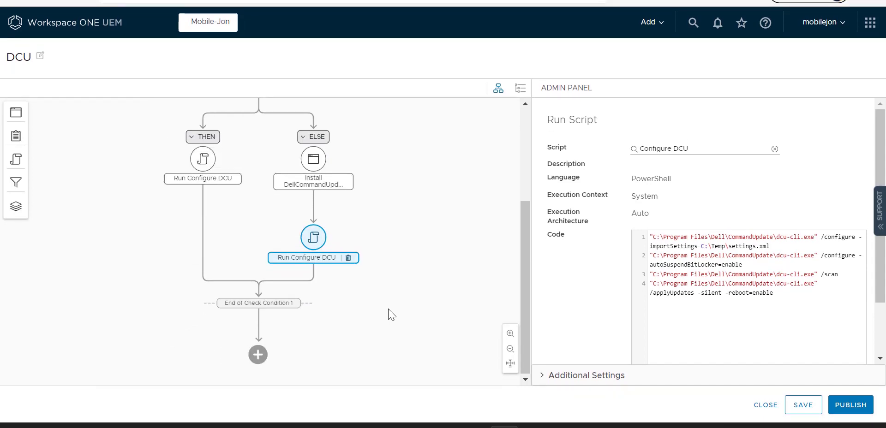
pyautogui.scroll(1, 391, 315)
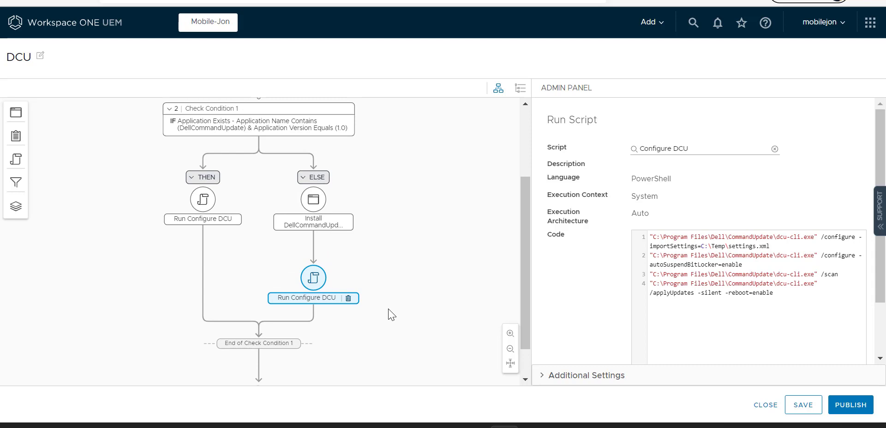
pyautogui.scroll(-1, 391, 315)
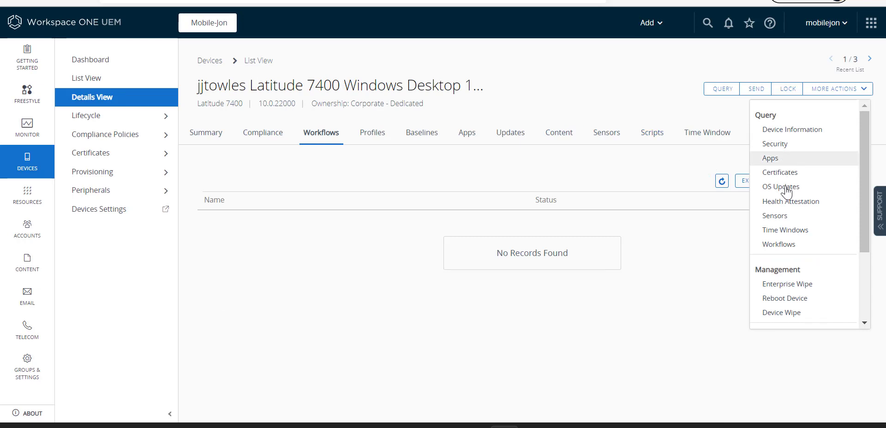
# Step: Query the Latitude 7400 for workflows and dismiss the sync confirmation
pyautogui.click(794, 245)
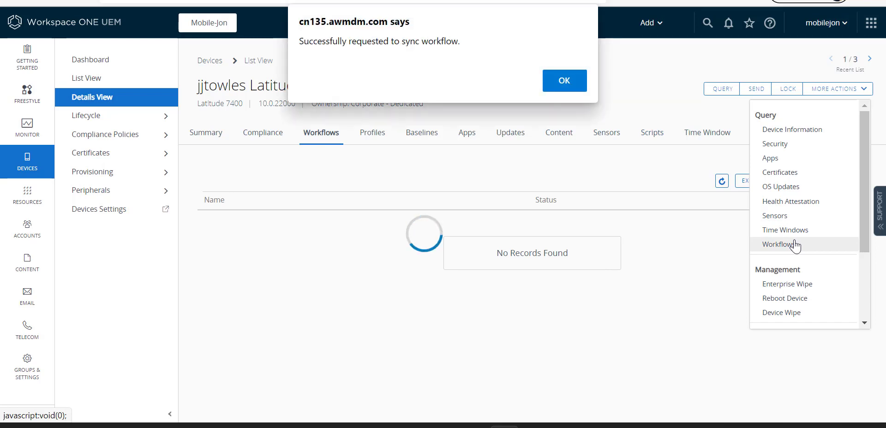
pyautogui.click(558, 83)
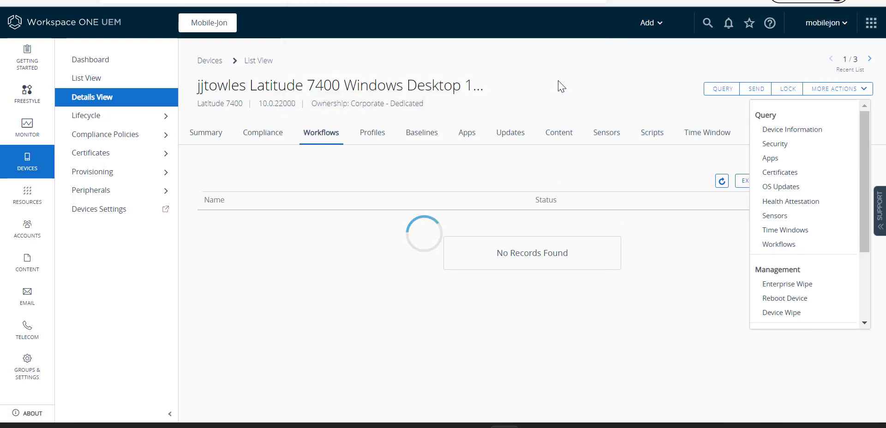
pyautogui.click(701, 272)
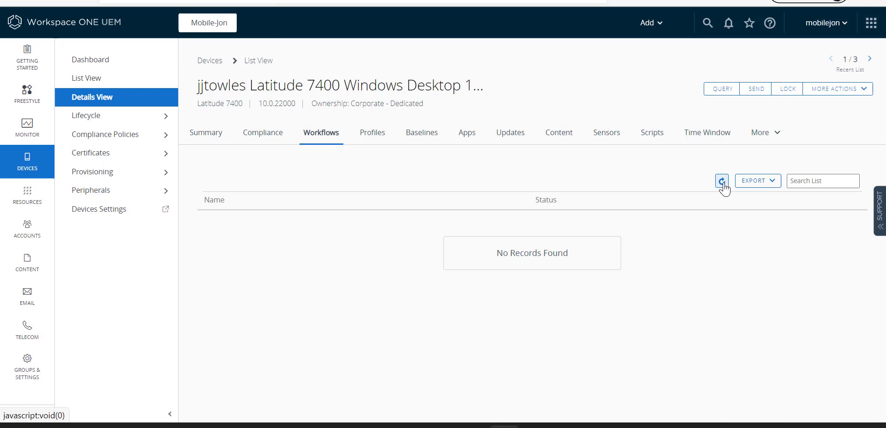
# Step: Refresh the Latitude 7400's event log, then launch Dell Command | Update from Windows search
pyautogui.press('F9')
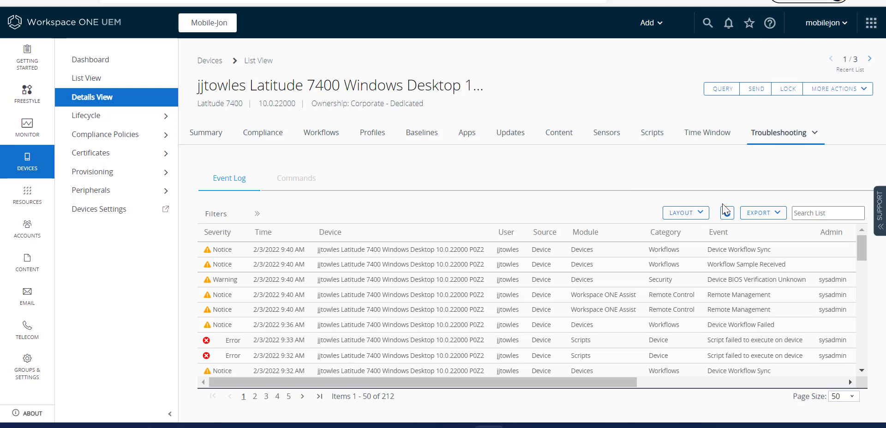
pyautogui.click(728, 213)
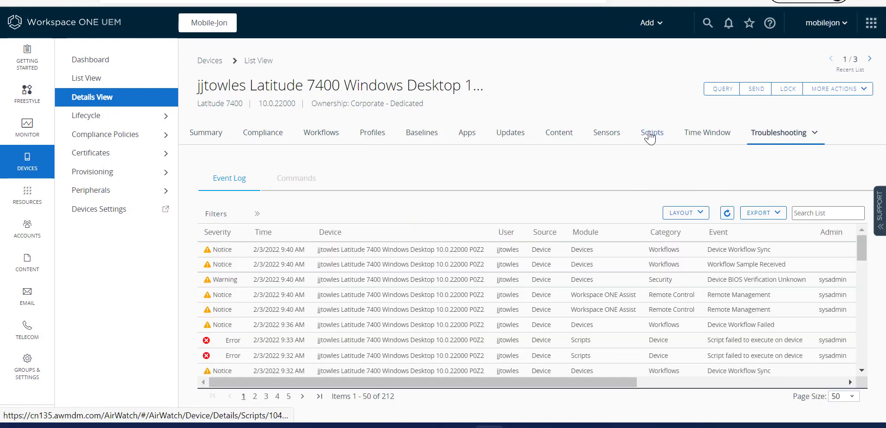
pyautogui.press('super')
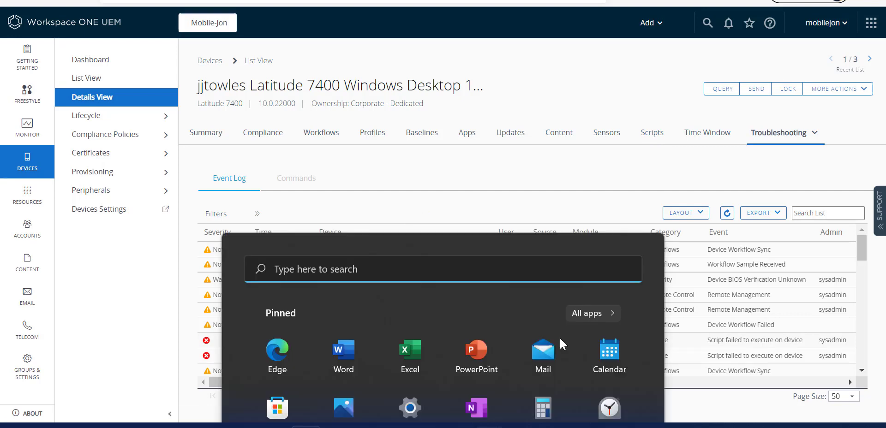
pyautogui.write('dell')
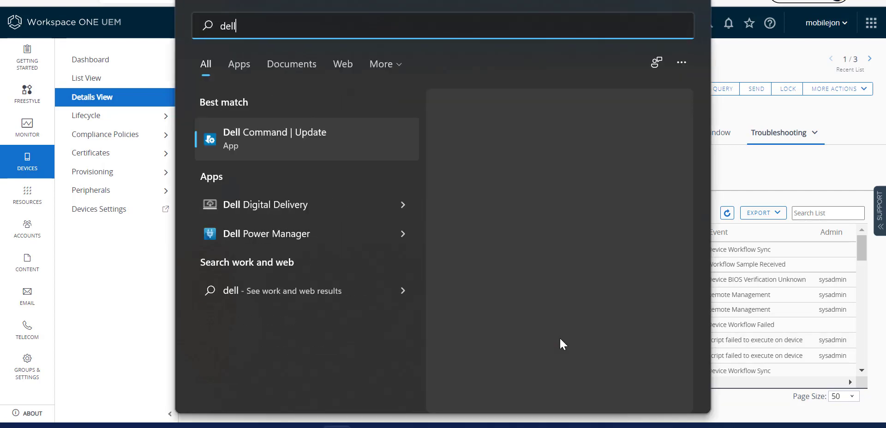
pyautogui.click(321, 142)
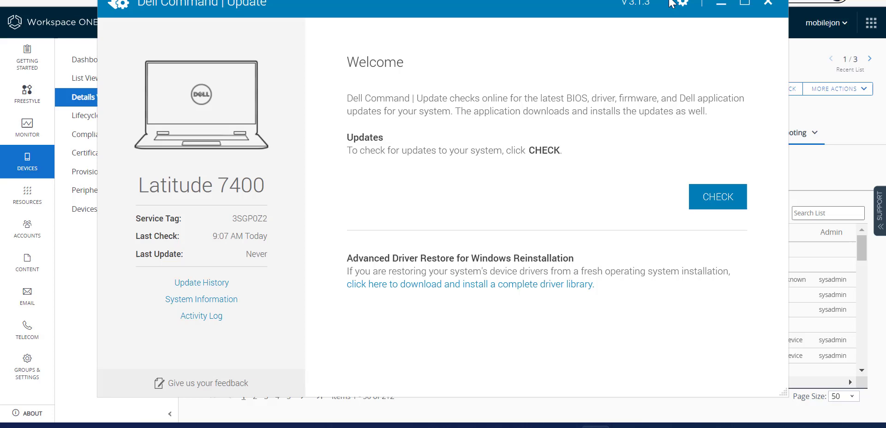
pyautogui.click(683, 4)
pyautogui.click(683, 5)
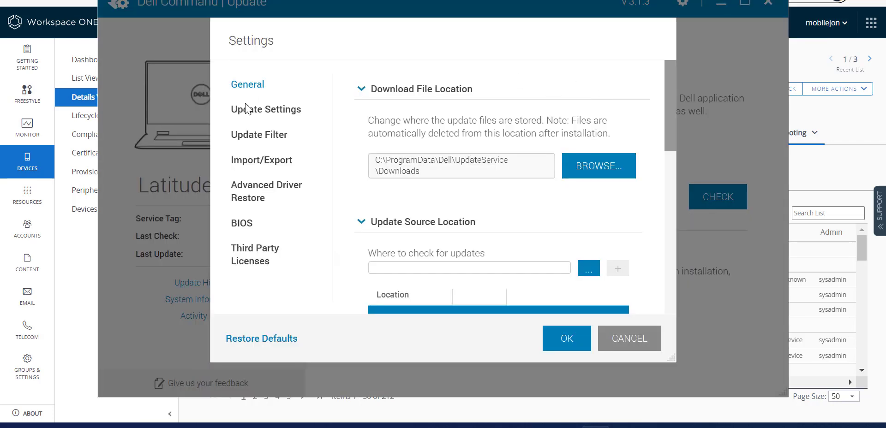
pyautogui.click(247, 109)
pyautogui.scroll(-3, 489, 226)
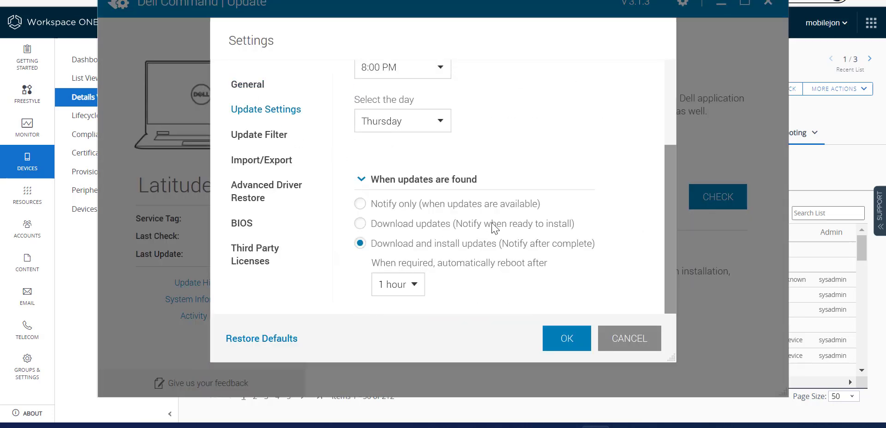
pyautogui.scroll(3, 495, 228)
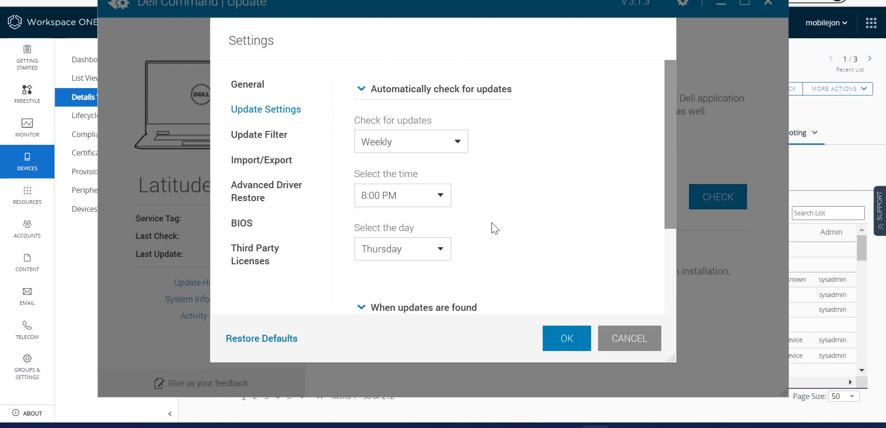
pyautogui.scroll(-3, 495, 228)
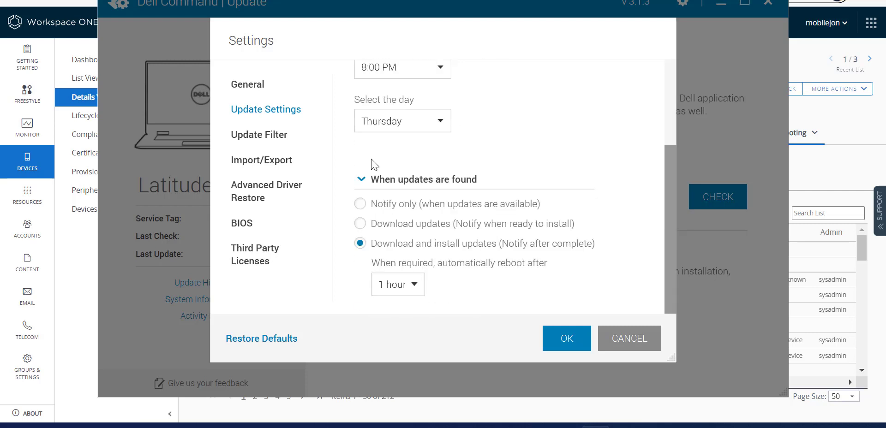
pyautogui.click(242, 228)
pyautogui.scroll(-1, 467, 218)
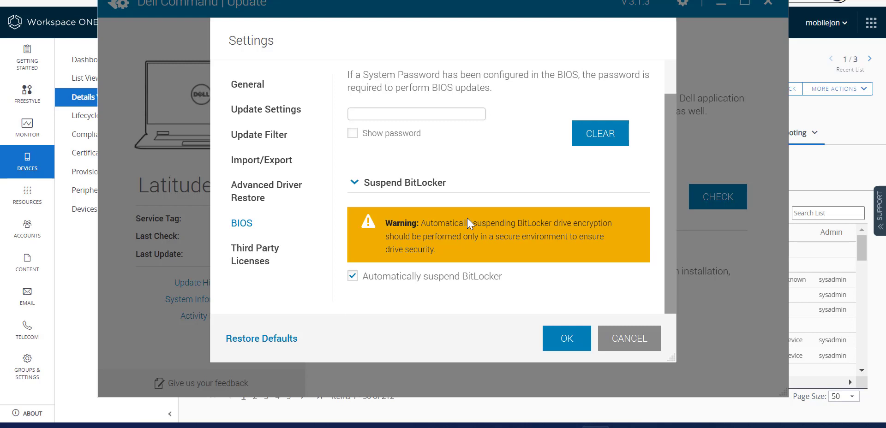
pyautogui.scroll(1, 467, 218)
pyautogui.click(261, 199)
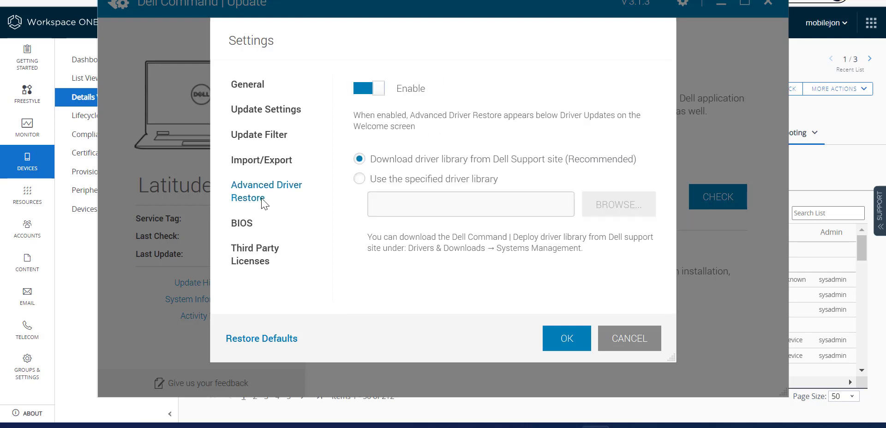
pyautogui.click(266, 168)
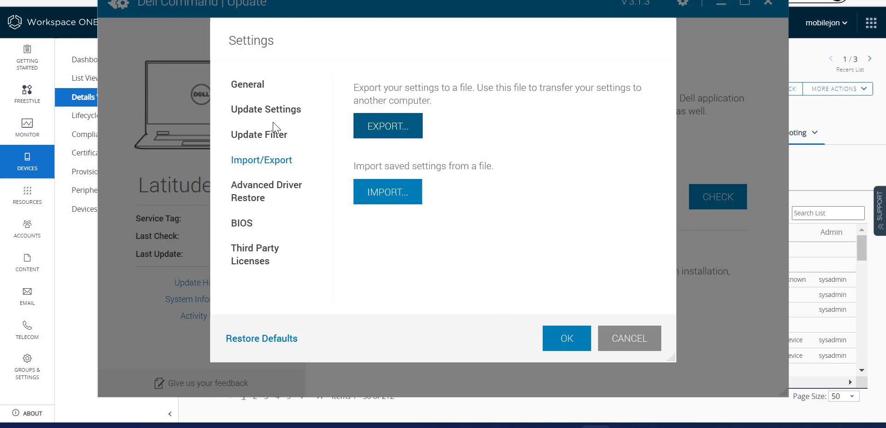
pyautogui.click(253, 89)
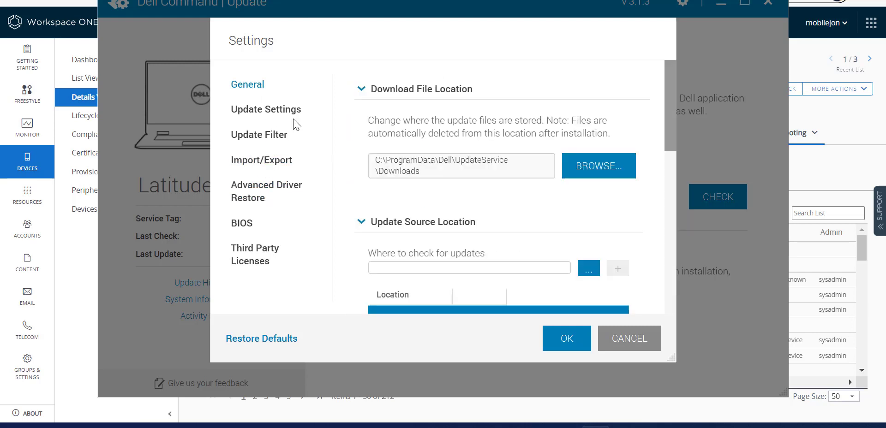
pyautogui.click(631, 341)
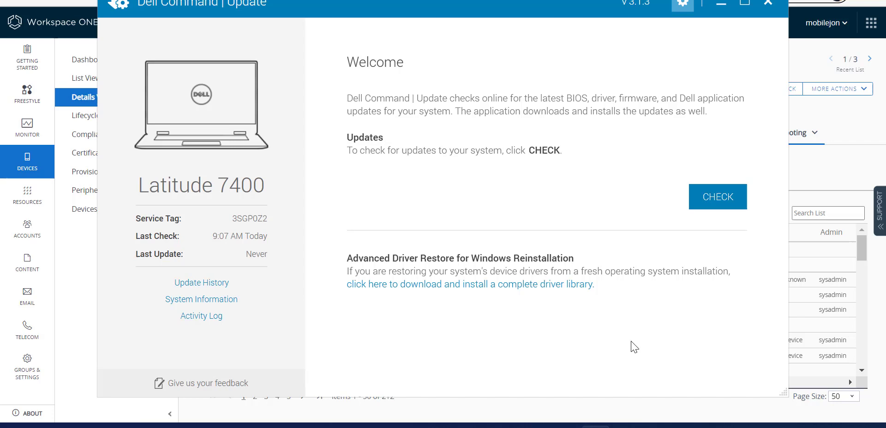
# Step: Switch back to the browser showing the Latitude 7400's Workspace ONE event log
pyautogui.click(841, 182)
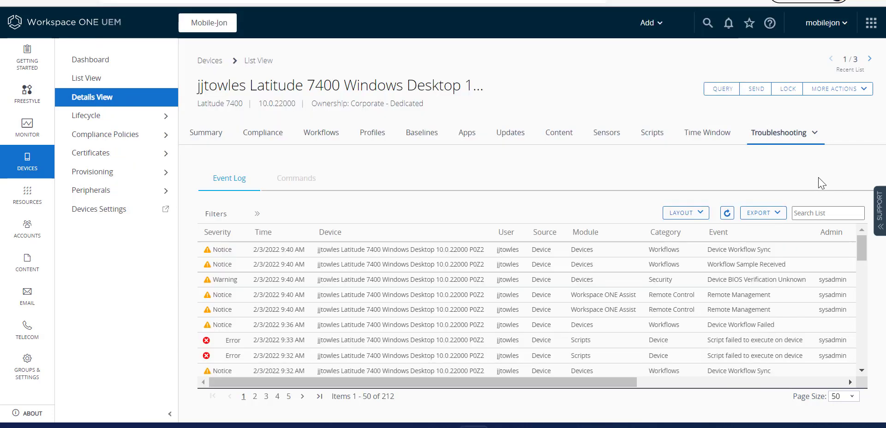